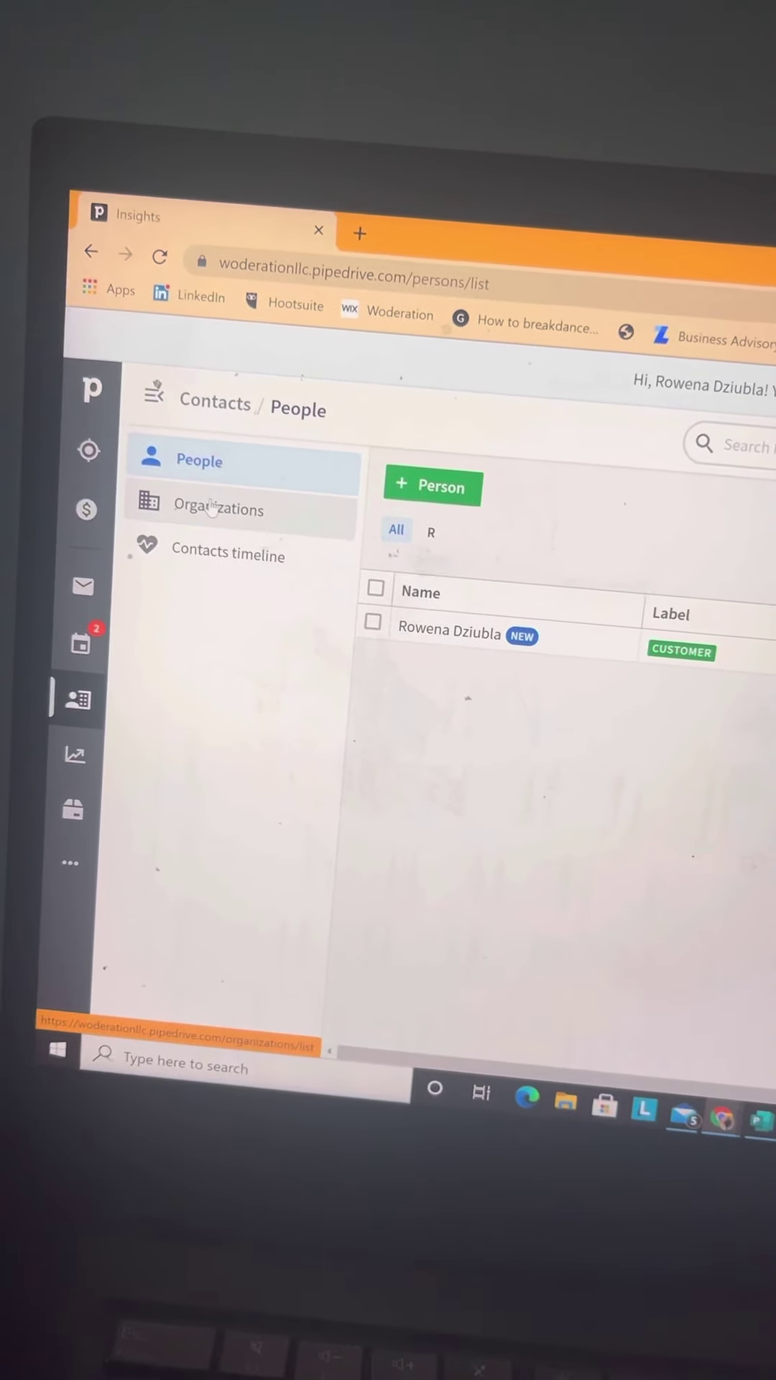
# Browse Organizations, return to People, and open the customer contact's detail page.
pyautogui.click(212, 507)
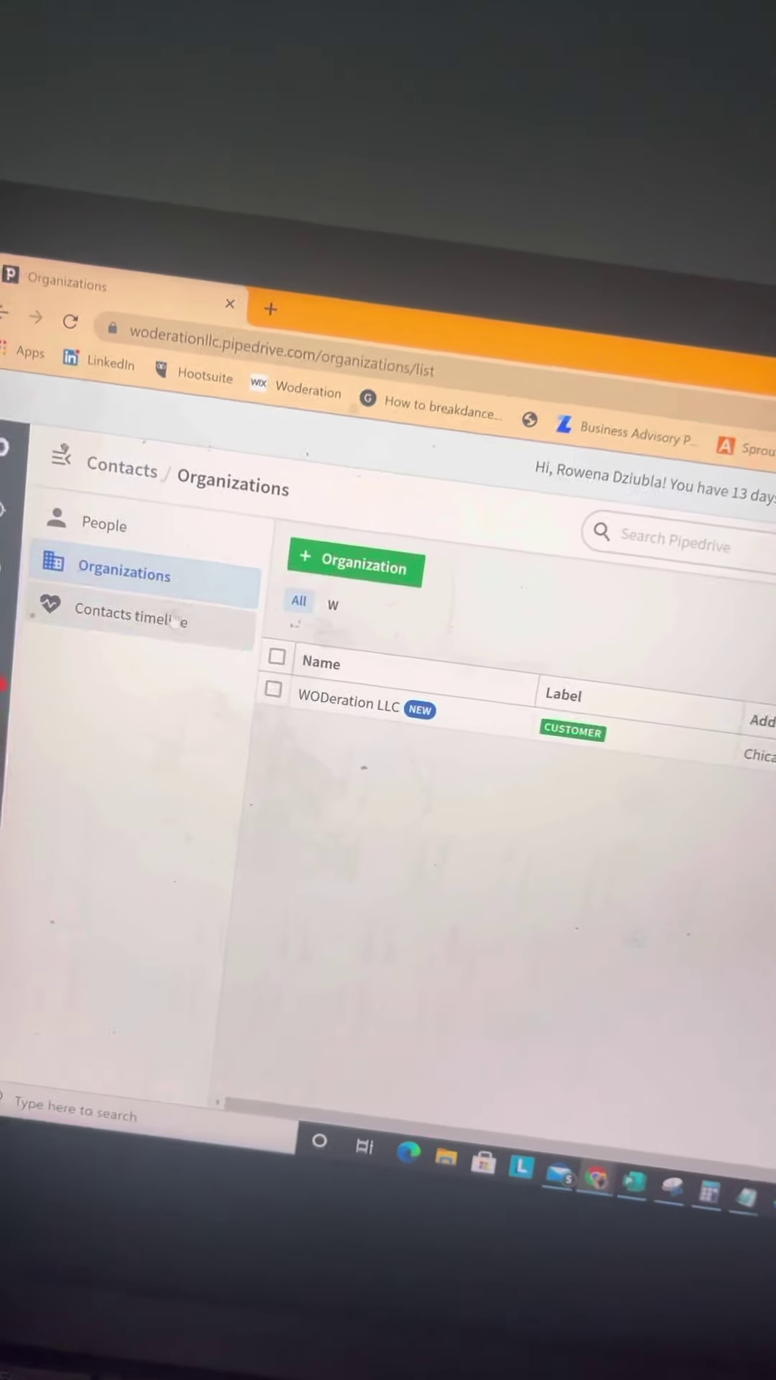
pyautogui.click(162, 534)
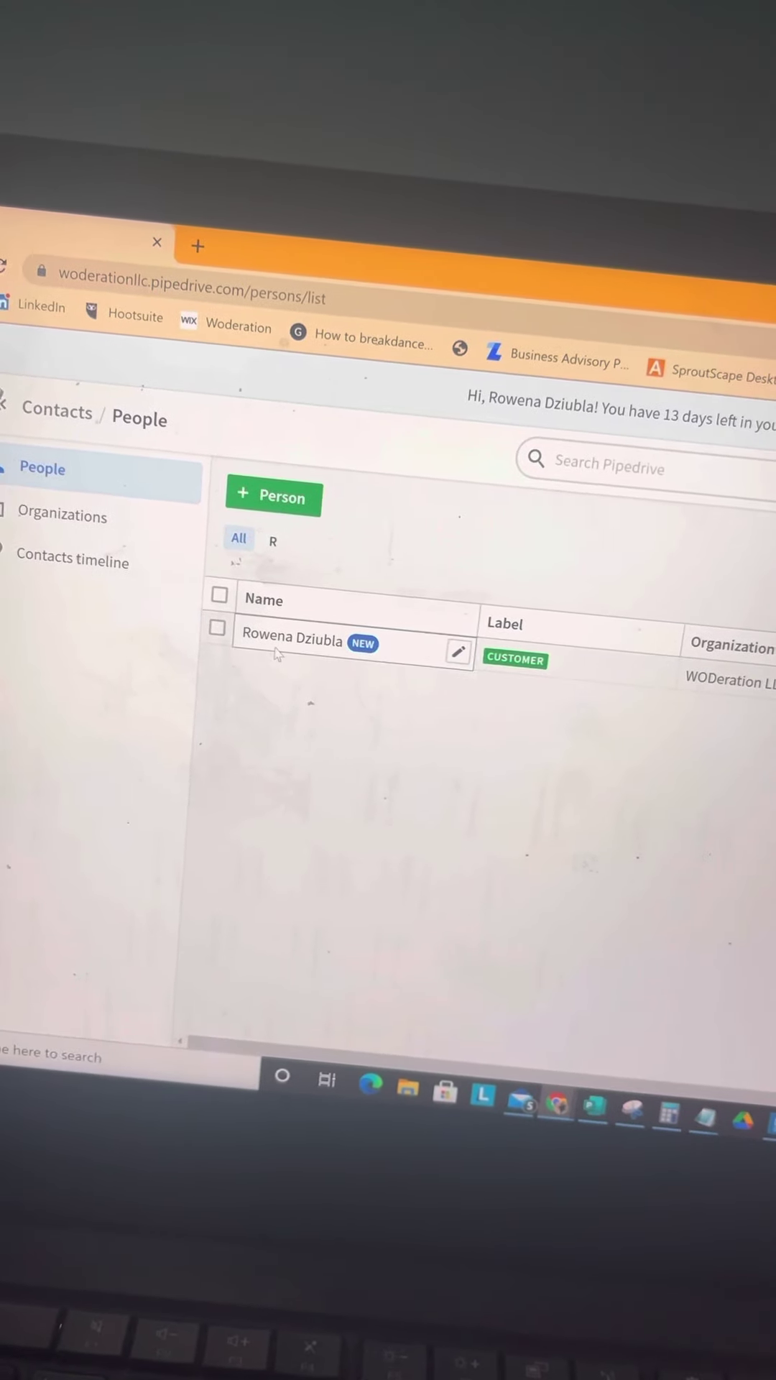
pyautogui.click(286, 640)
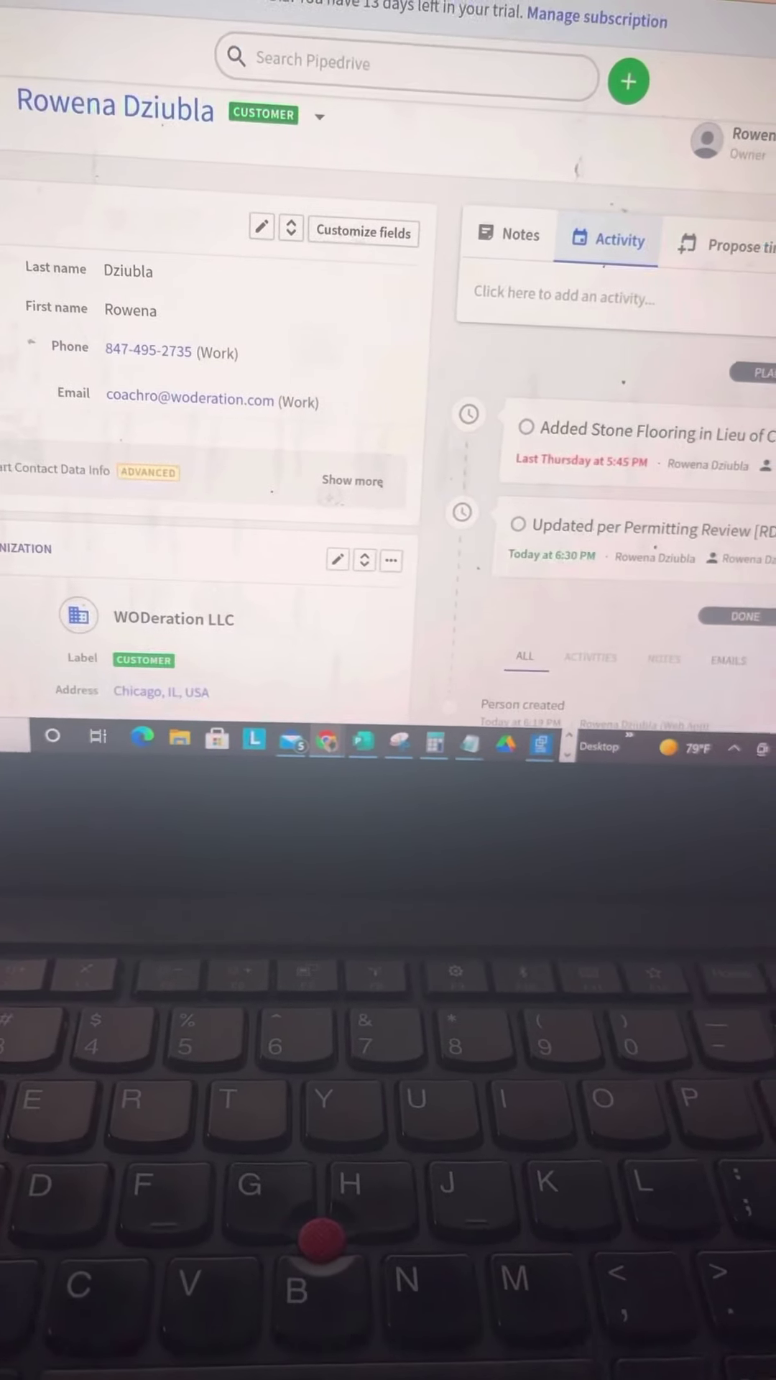
pyautogui.scroll(-2, 182, 631)
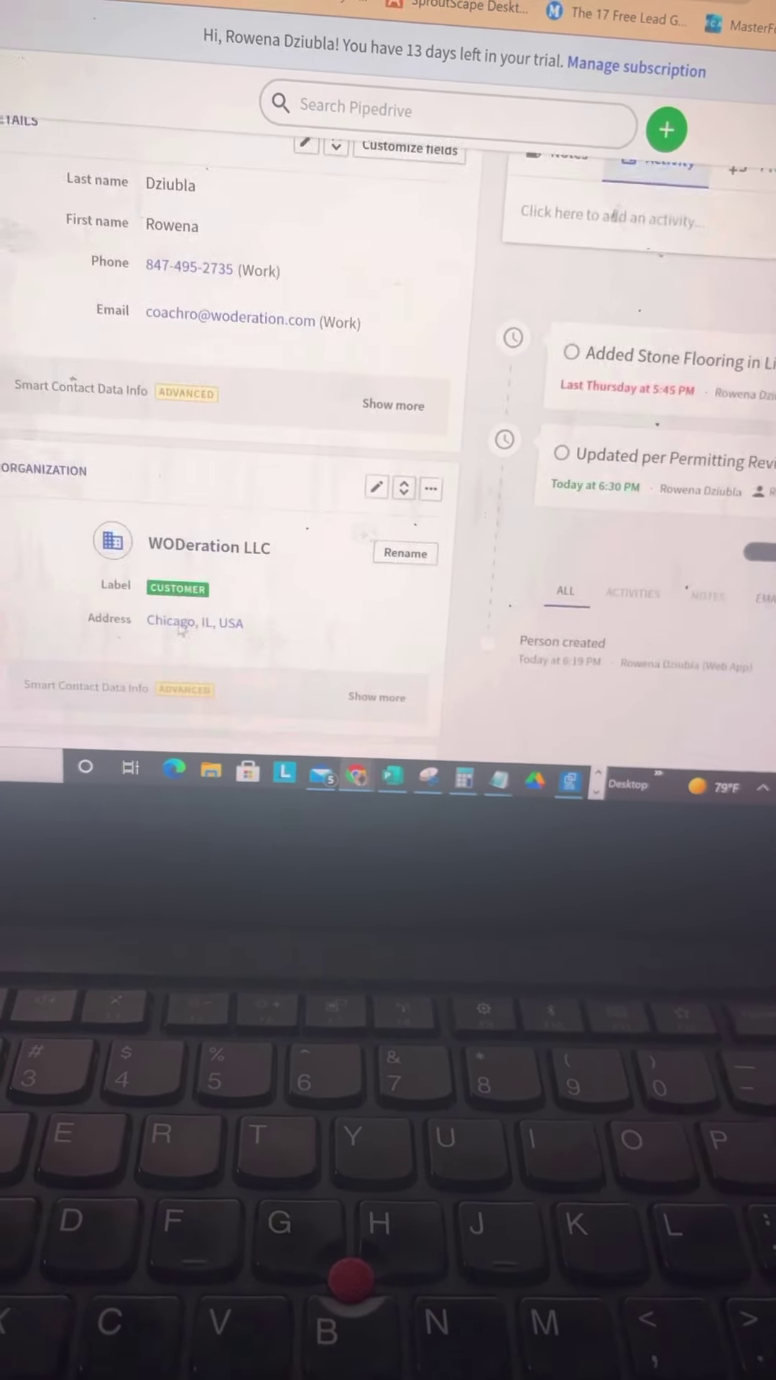
pyautogui.scroll(-1, 181, 631)
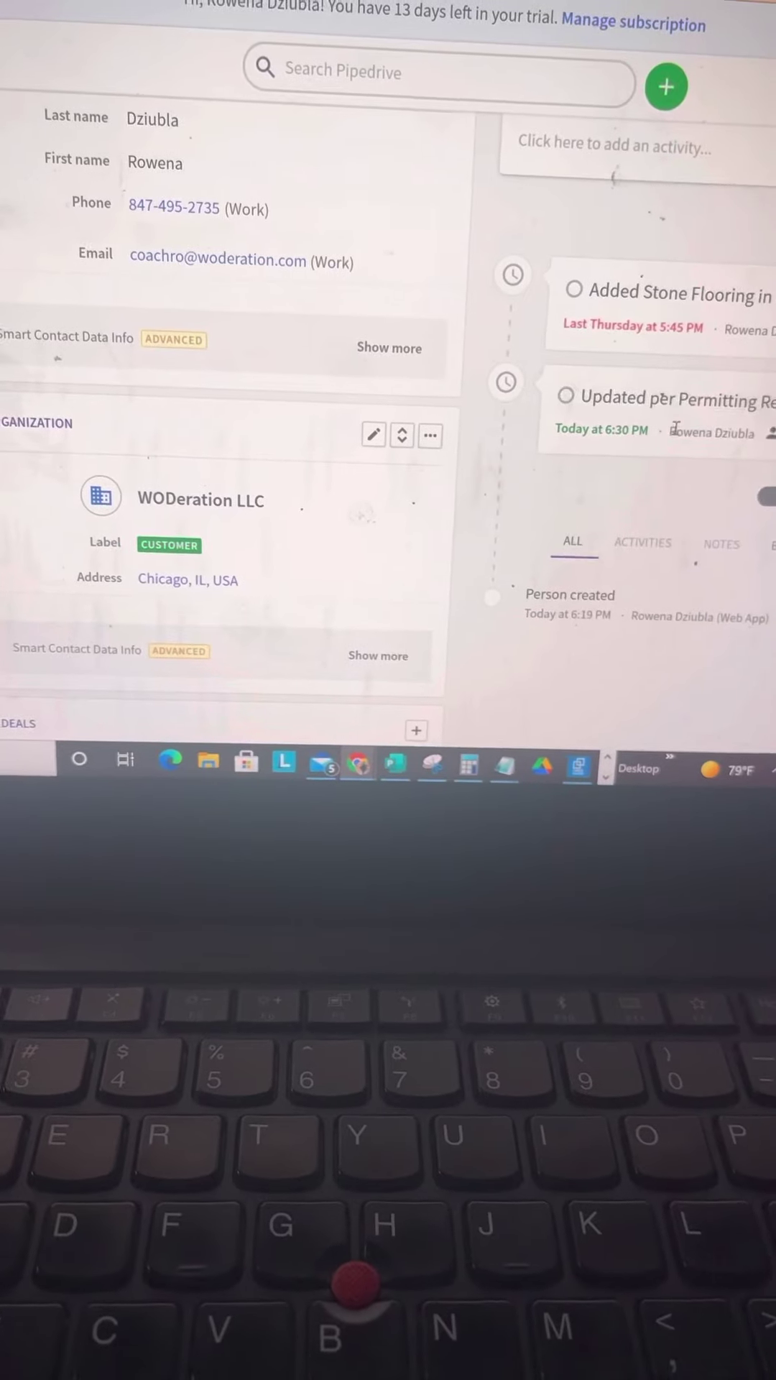
pyautogui.scroll(3, 424, 401)
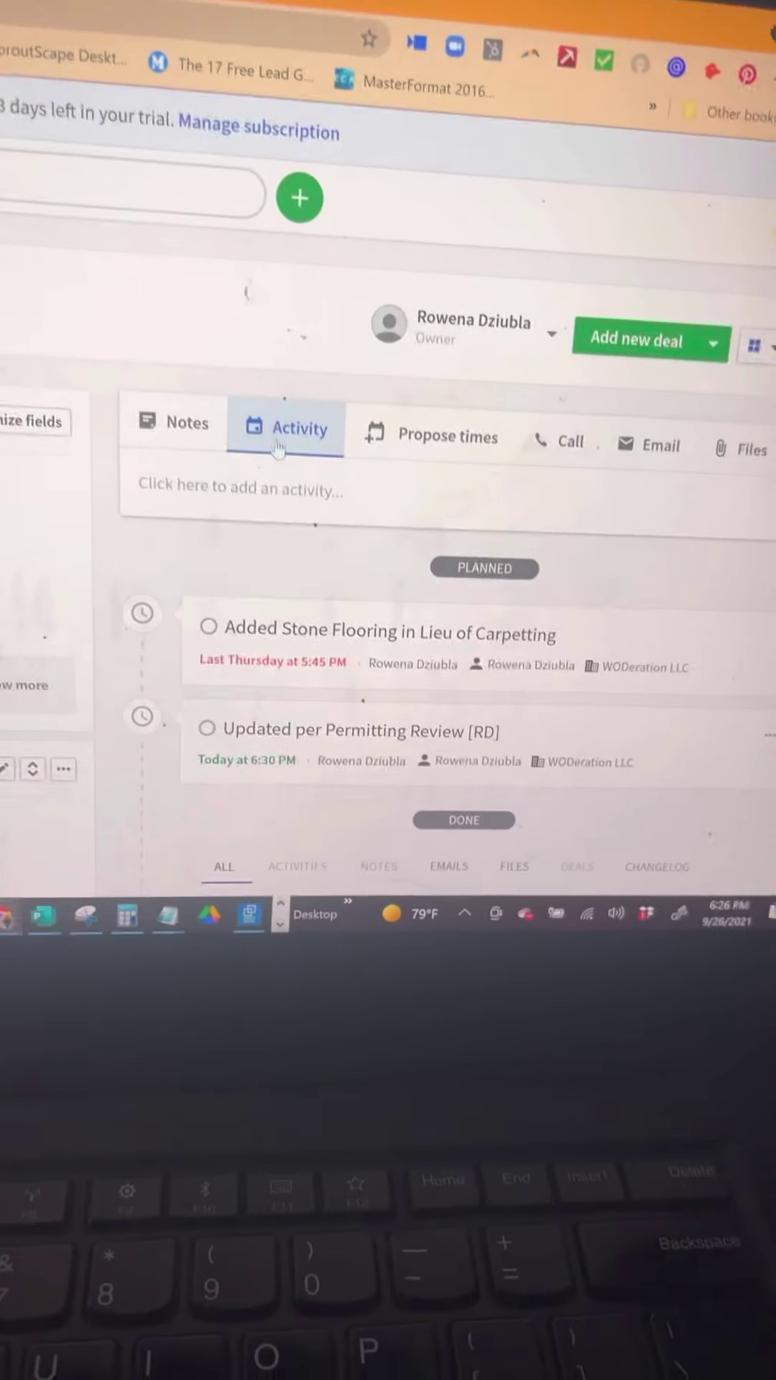
# Add a Task-type activity for the contact, then reopen the stone flooring task.
pyautogui.click(262, 601)
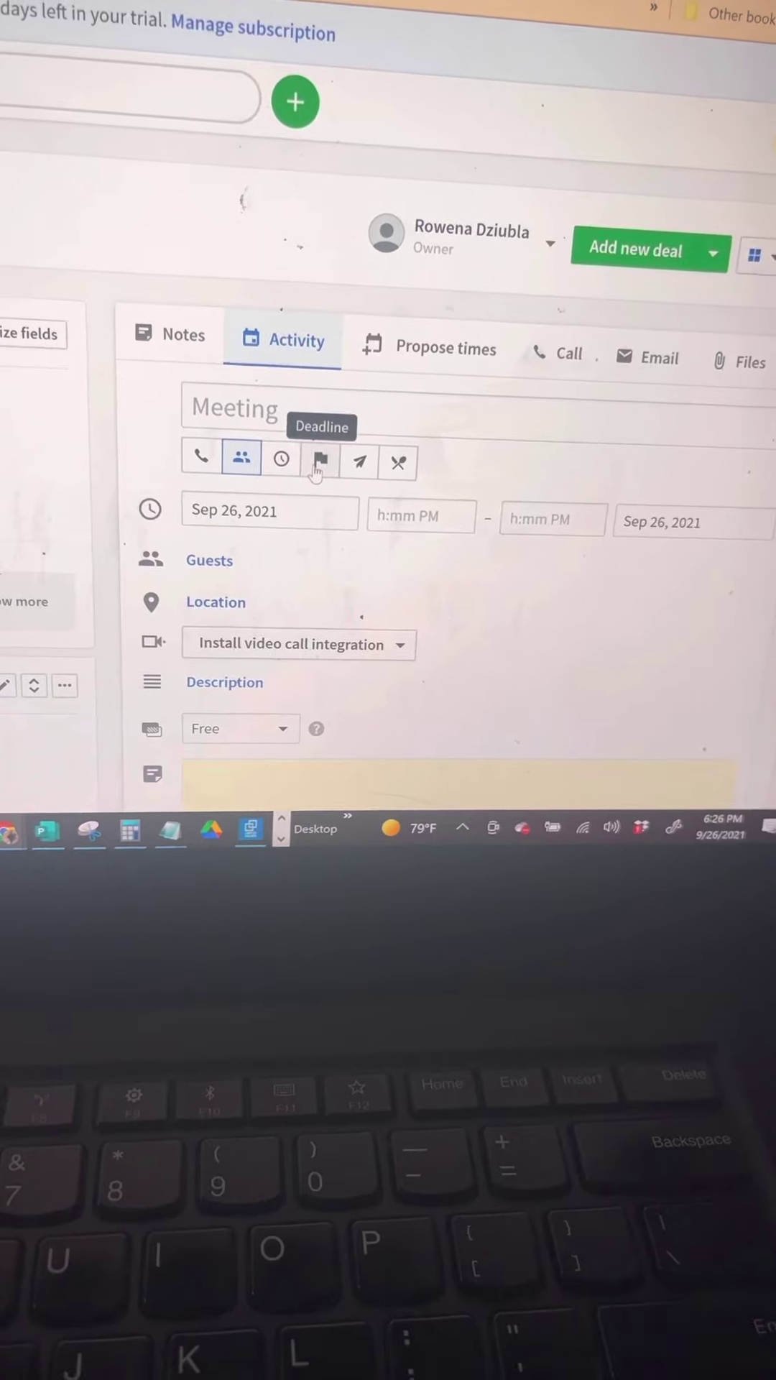
pyautogui.click(281, 466)
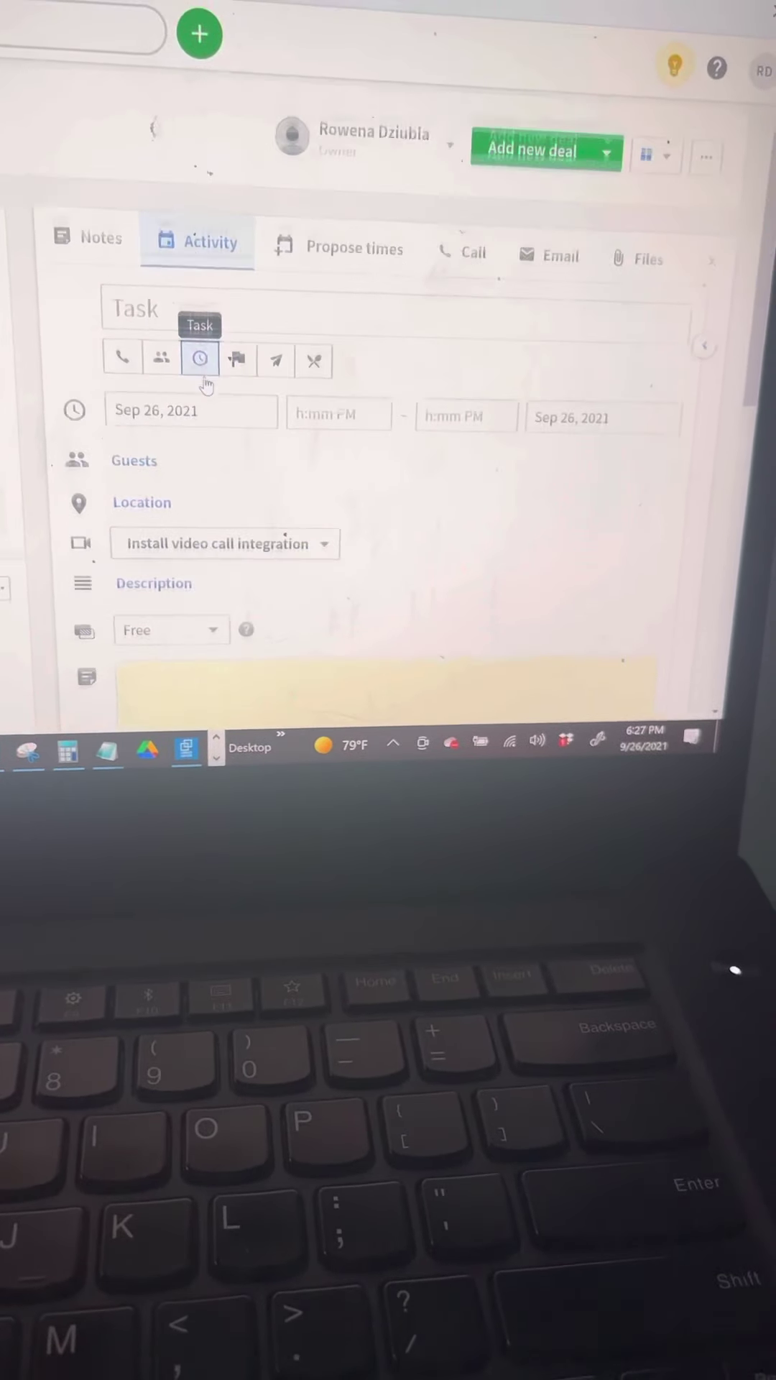
pyautogui.scroll(-3, 205, 383)
pyautogui.scroll(-3, 206, 383)
pyautogui.scroll(-2, 206, 383)
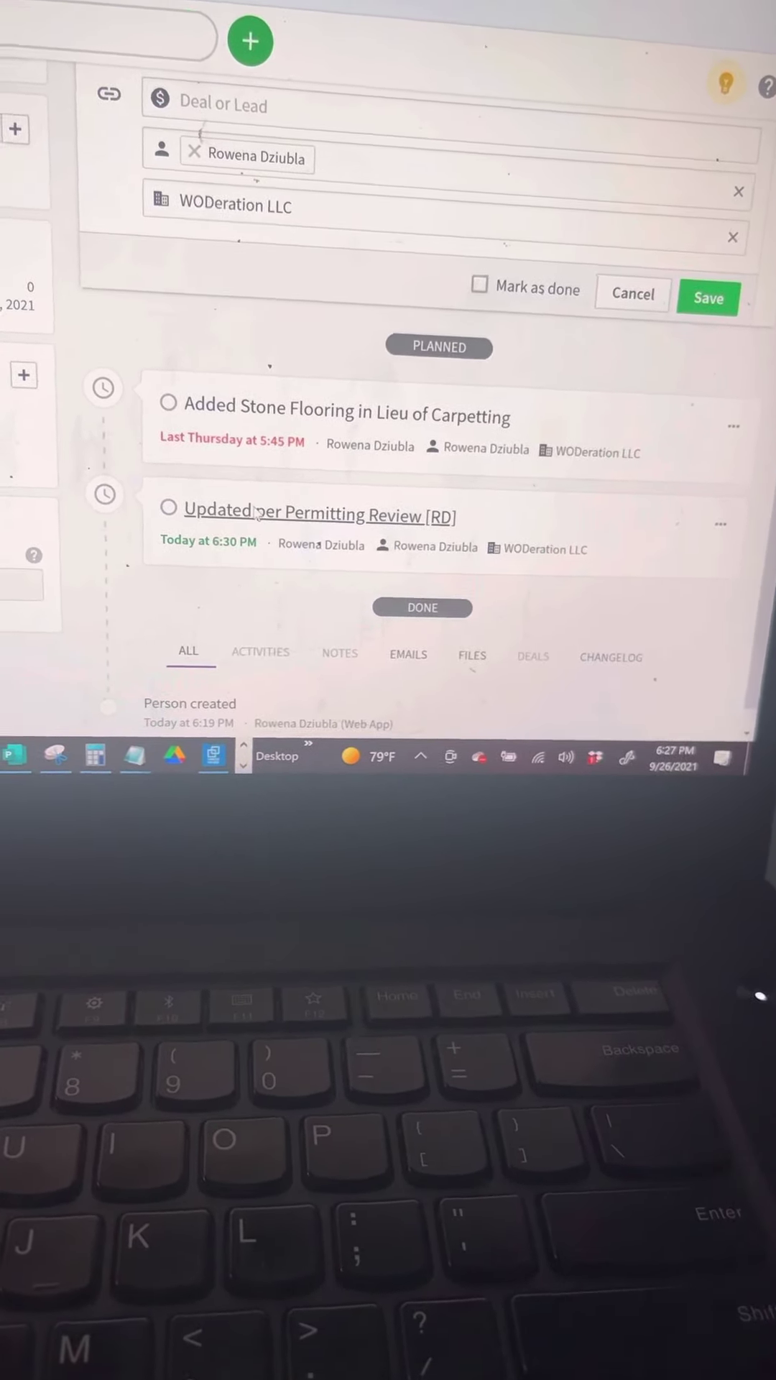
pyautogui.click(246, 506)
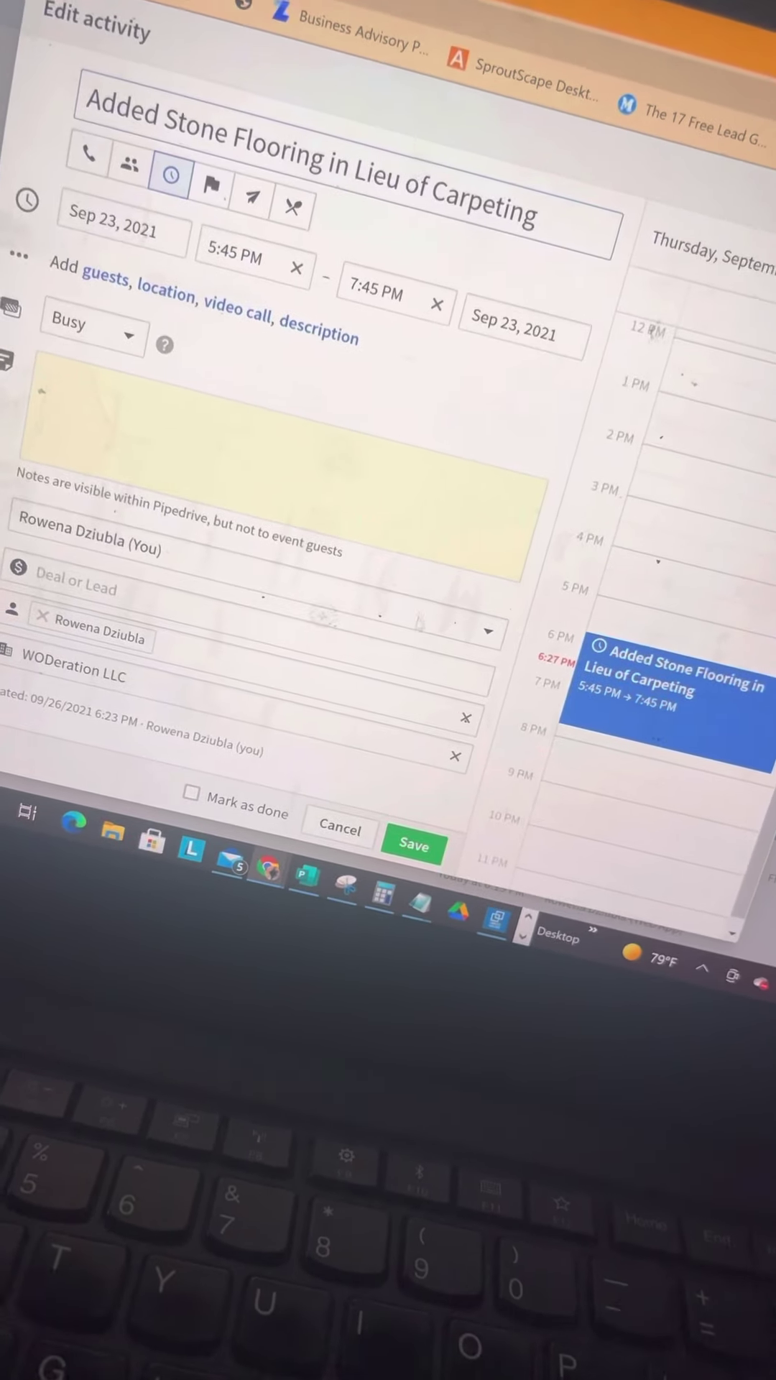
# Save the stone flooring task with its title corrected to 'Carpeting'.
pyautogui.click(422, 844)
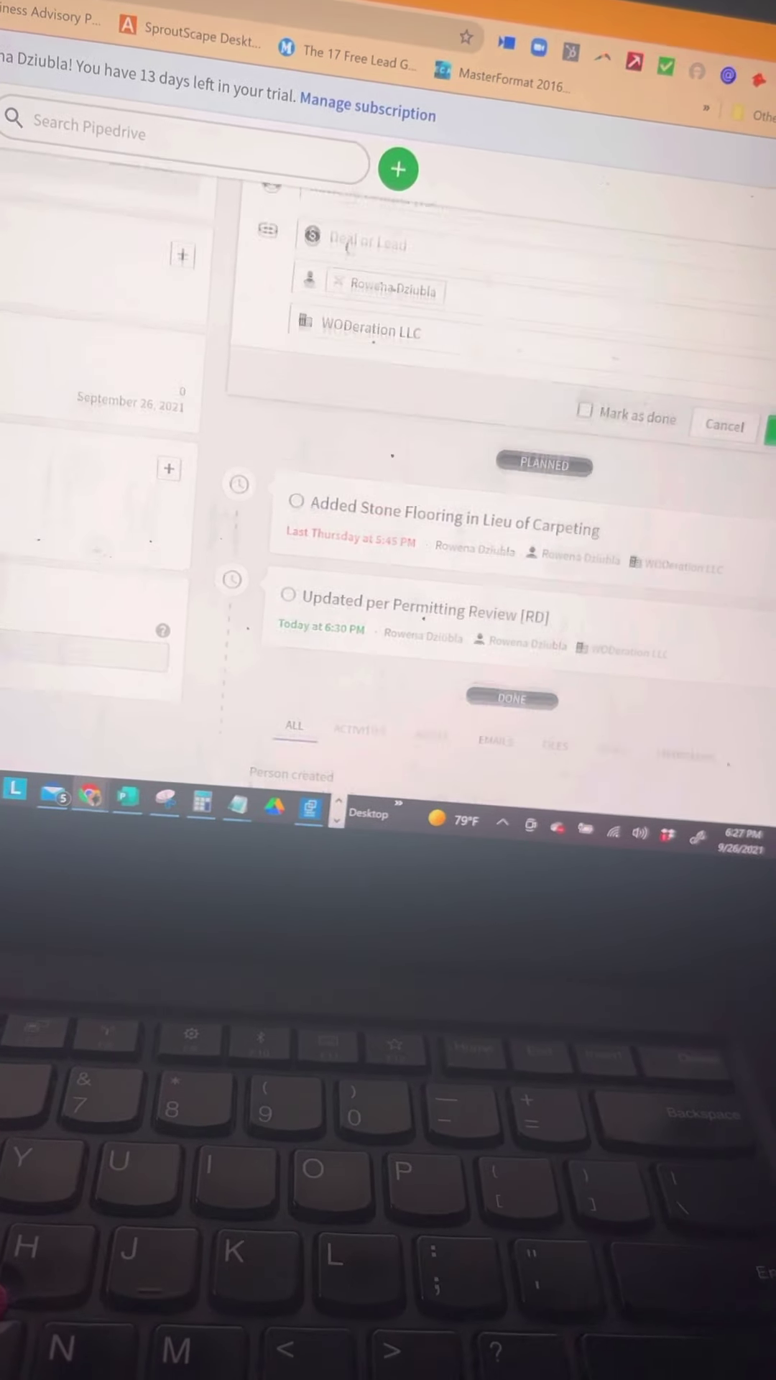
pyautogui.scroll(3, 358, 246)
pyautogui.scroll(1, 360, 246)
pyautogui.scroll(2, 367, 238)
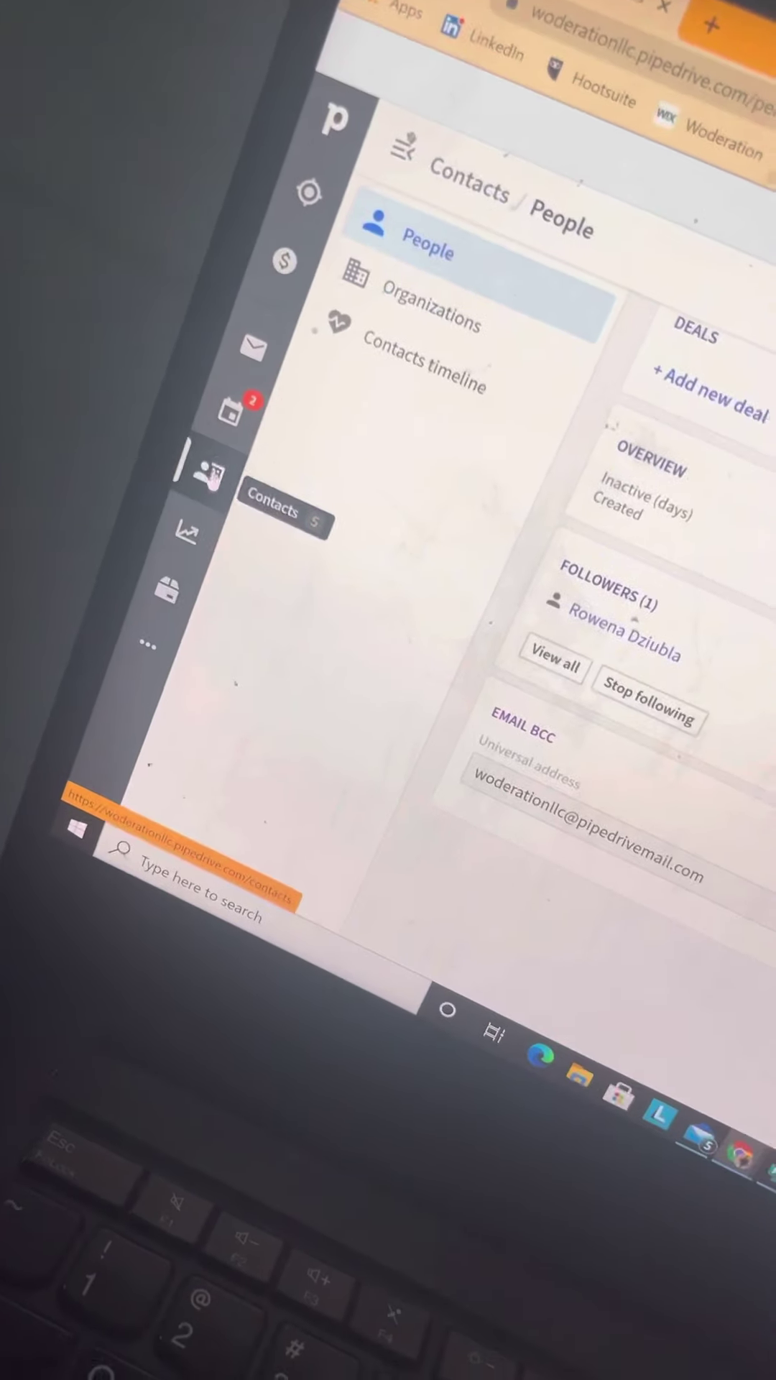
# Go to Insights to view the Customer Hours Spent by Designer report.
pyautogui.click(120, 497)
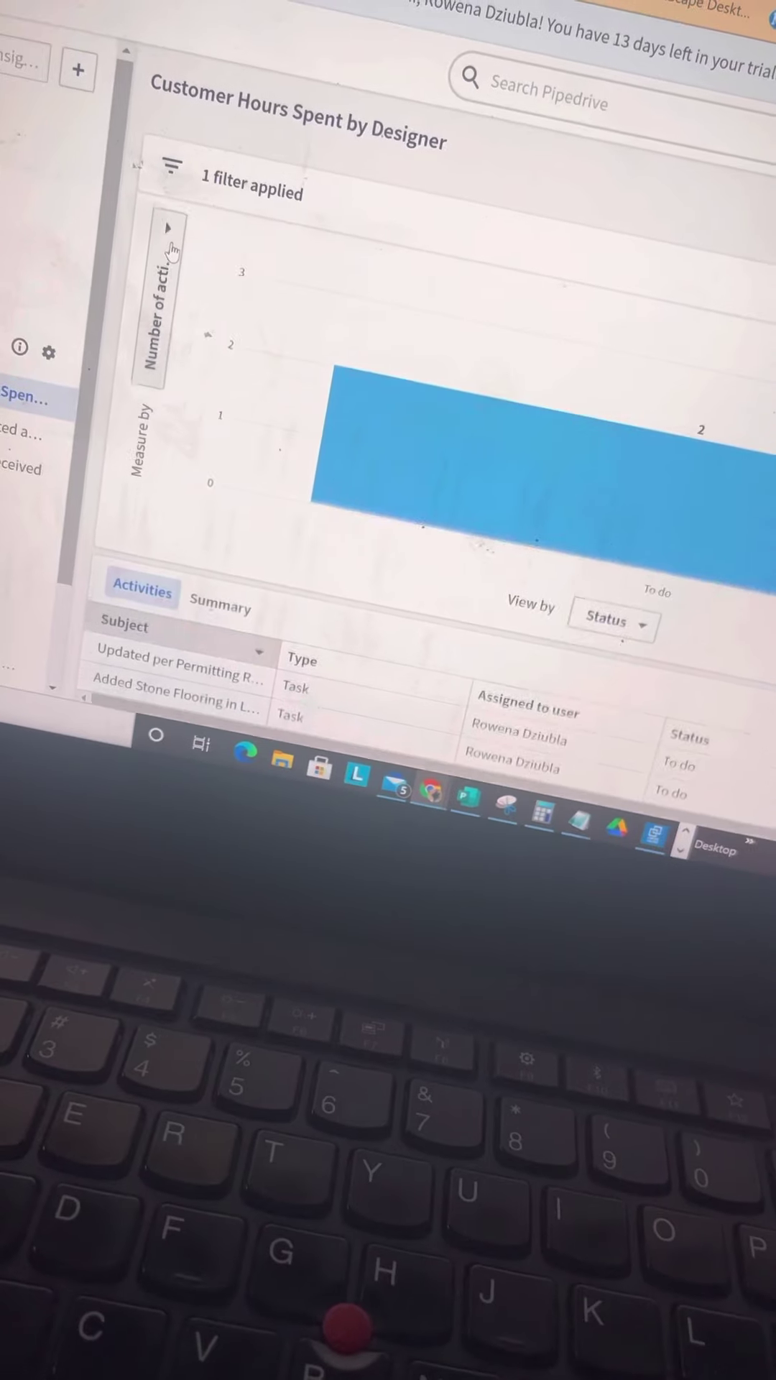
# Set the chart's Measure by option to Duration (hours).
pyautogui.click(166, 264)
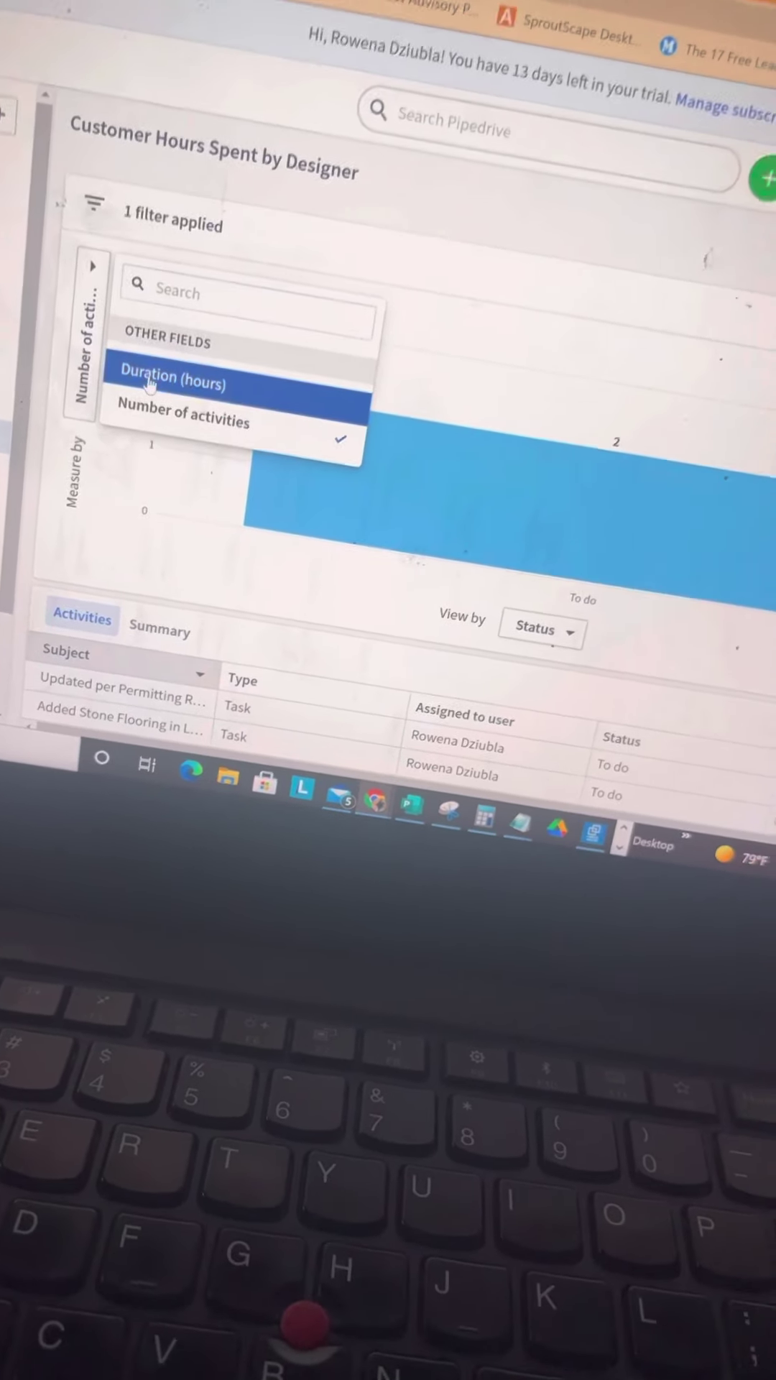
pyautogui.click(172, 357)
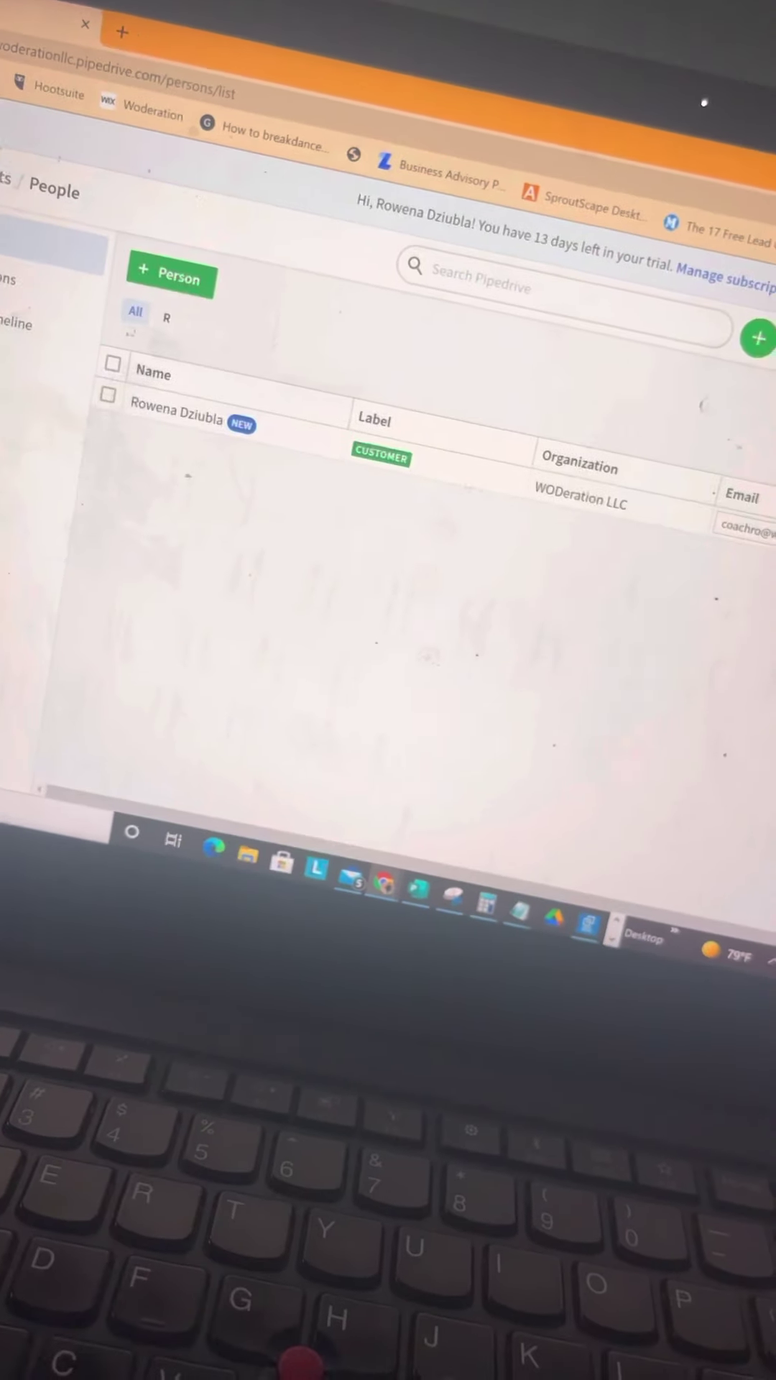
# Open the customer contact's detail page from the People list.
pyautogui.click(176, 419)
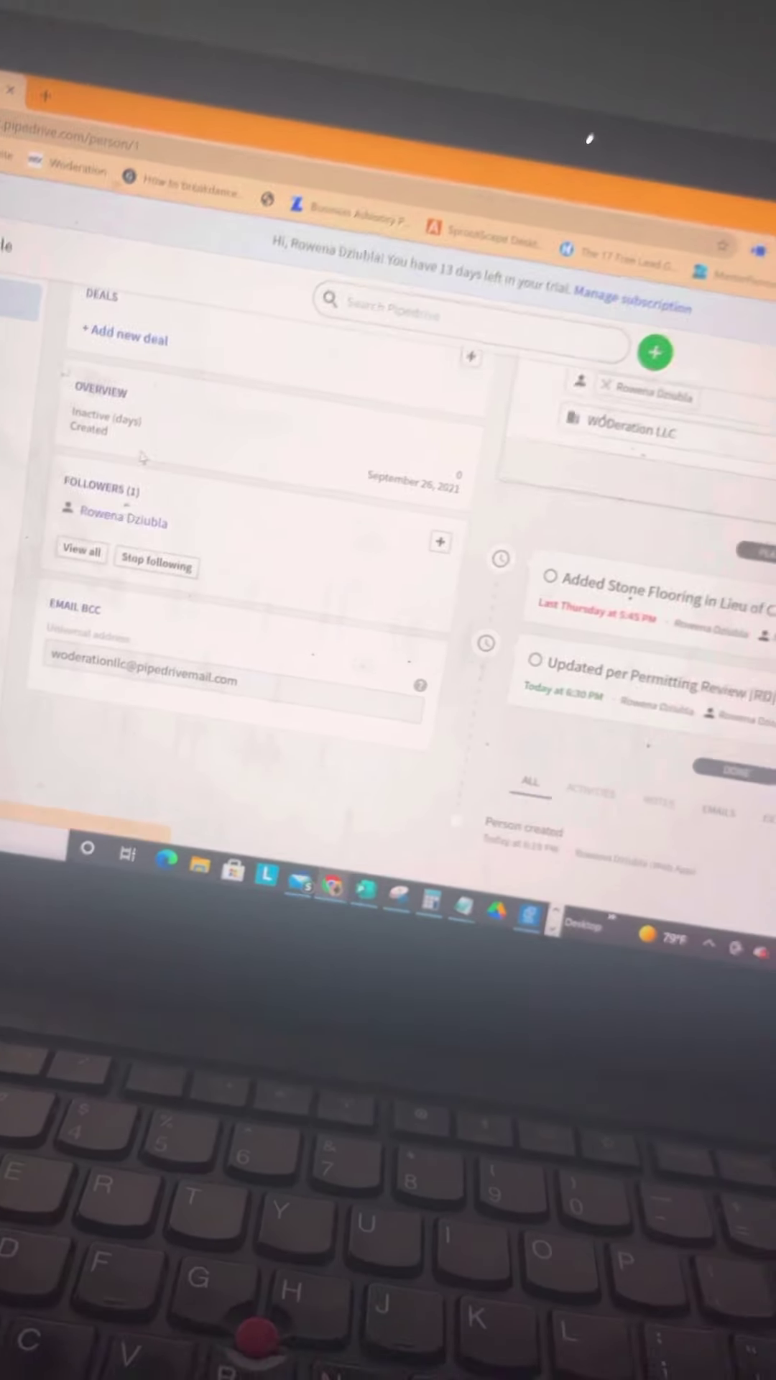